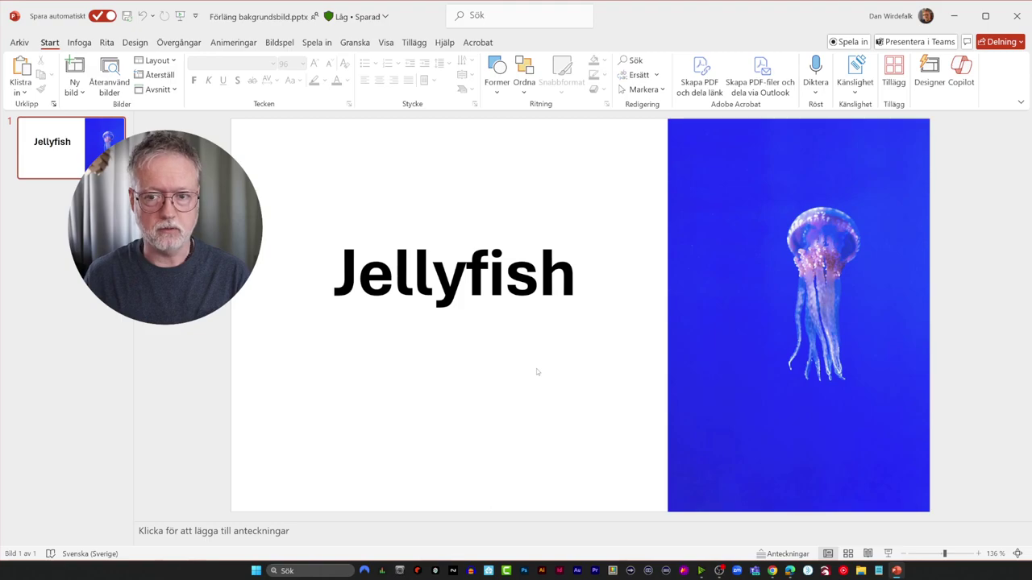
Draw an outline-free rectangle over the slide's left part, filled with blue sampled from the photo.
click(79, 42)
click(269, 91)
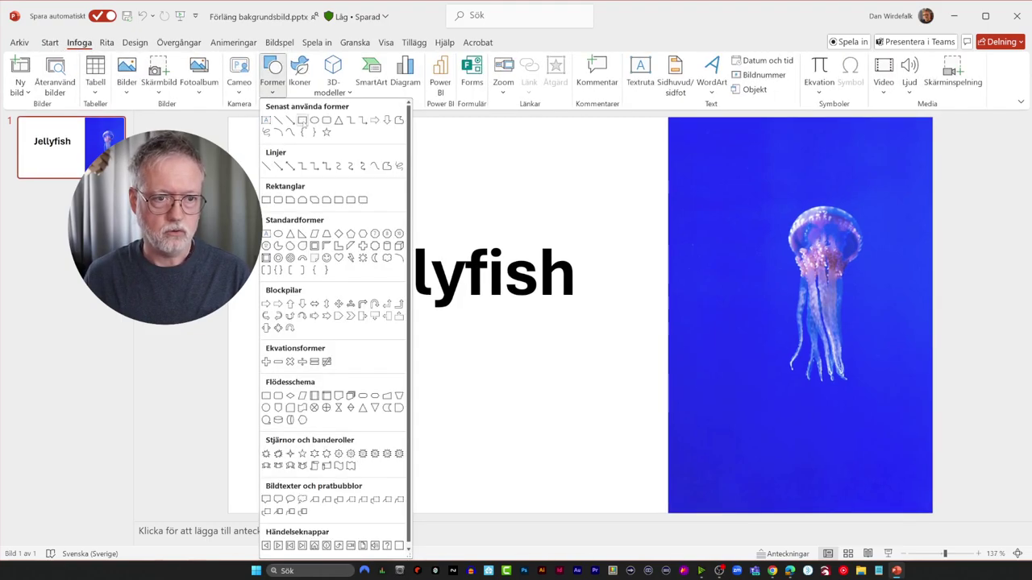
click(295, 120)
drag(230, 121, 667, 513)
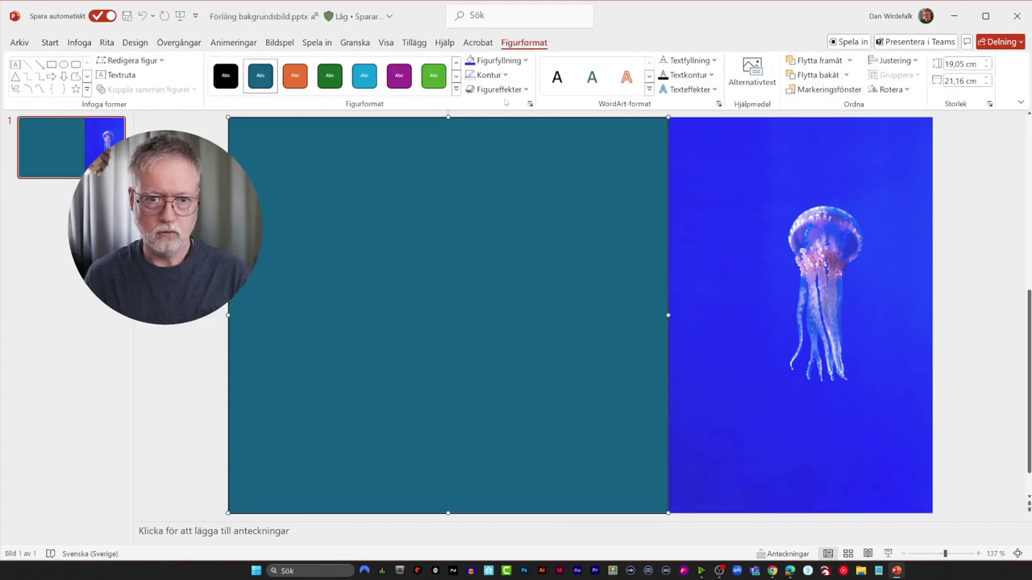
click(487, 74)
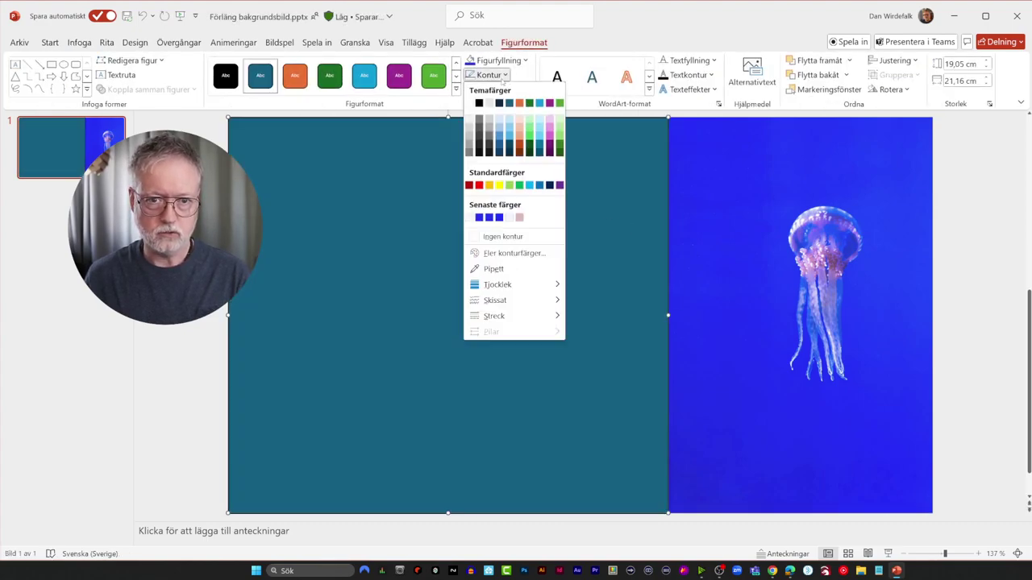
click(487, 237)
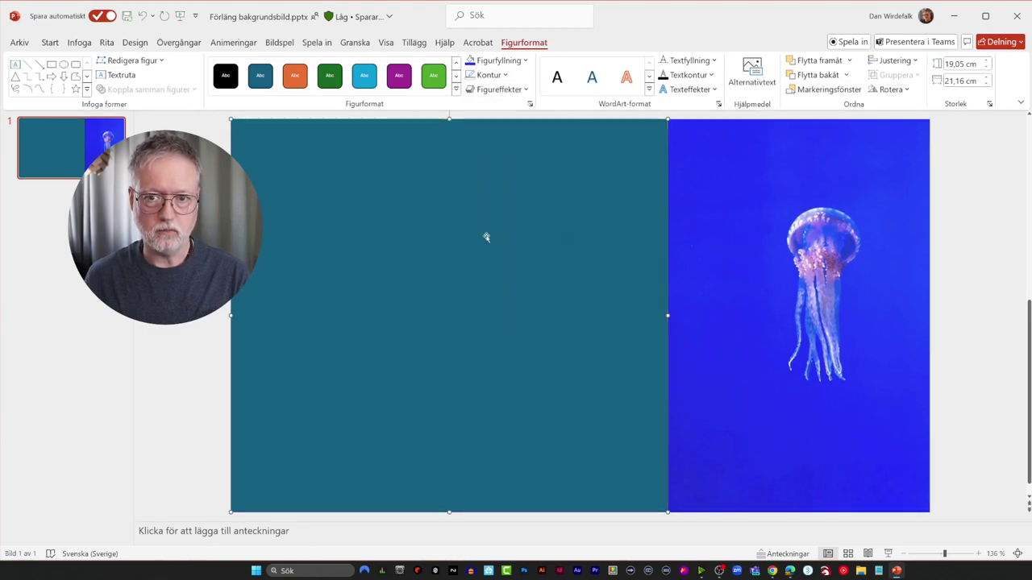
click(499, 60)
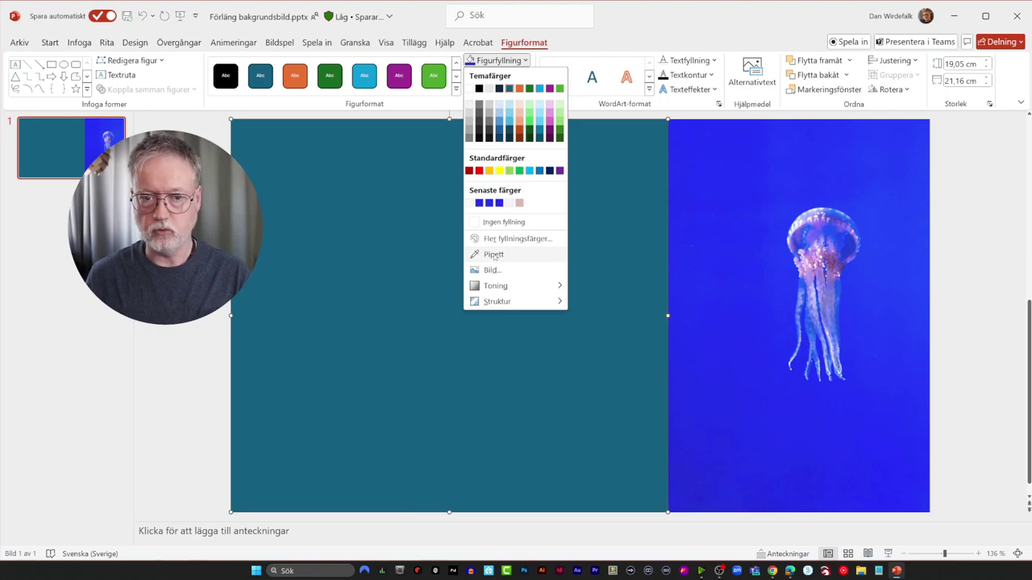
click(478, 256)
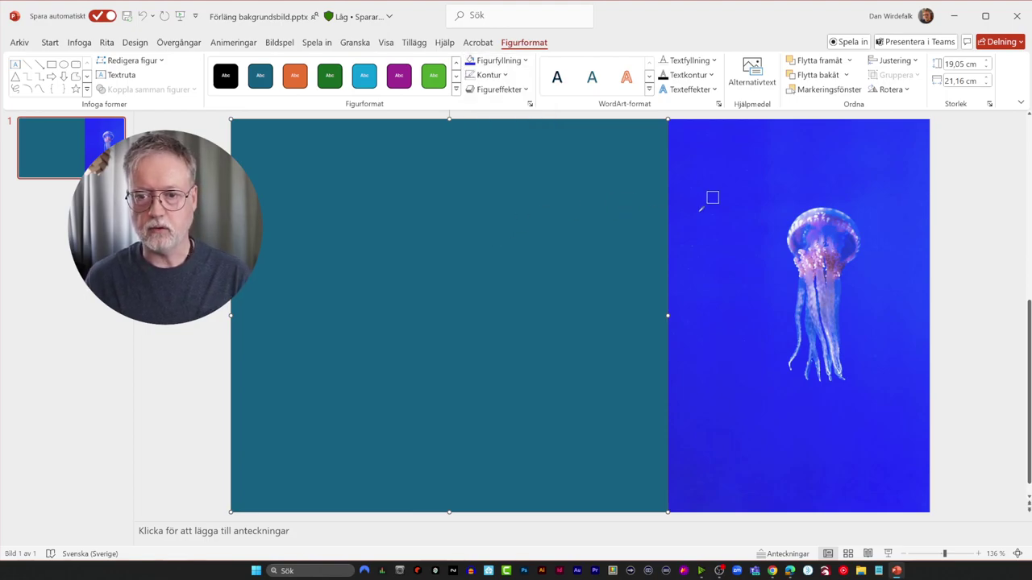
click(701, 209)
Delete the blue rectangle again.
key(Escape)
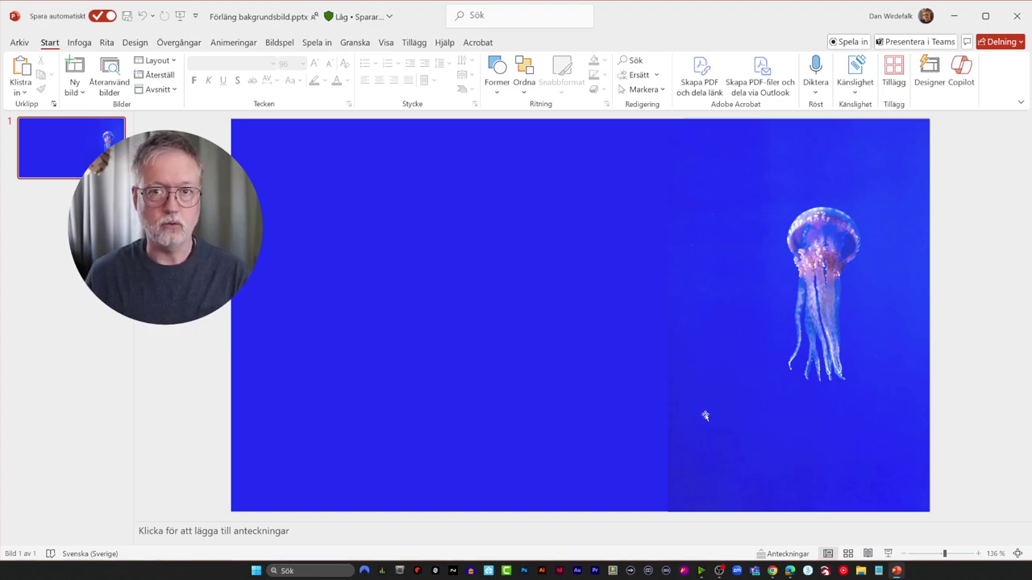
click(638, 430)
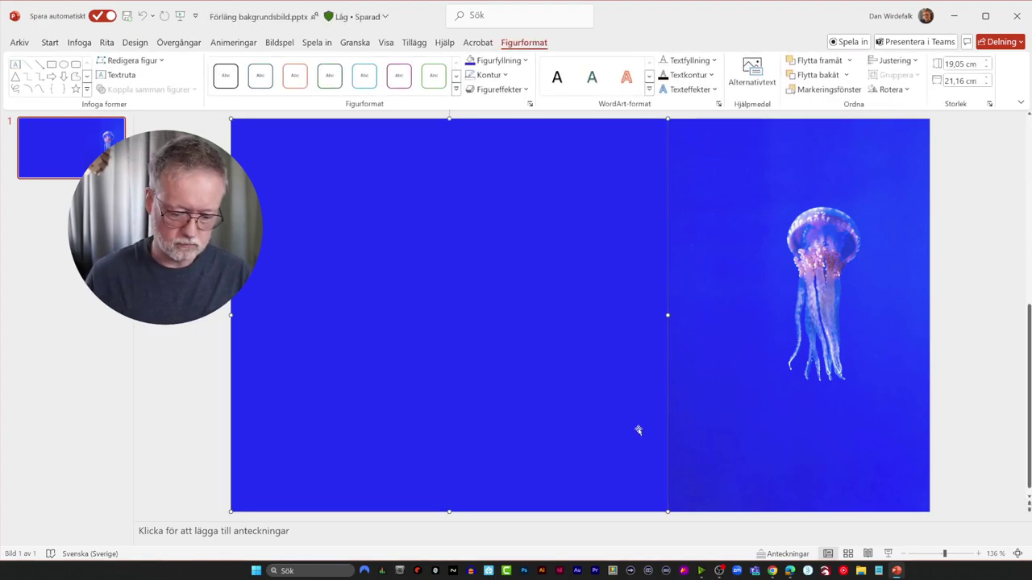
key(Delete)
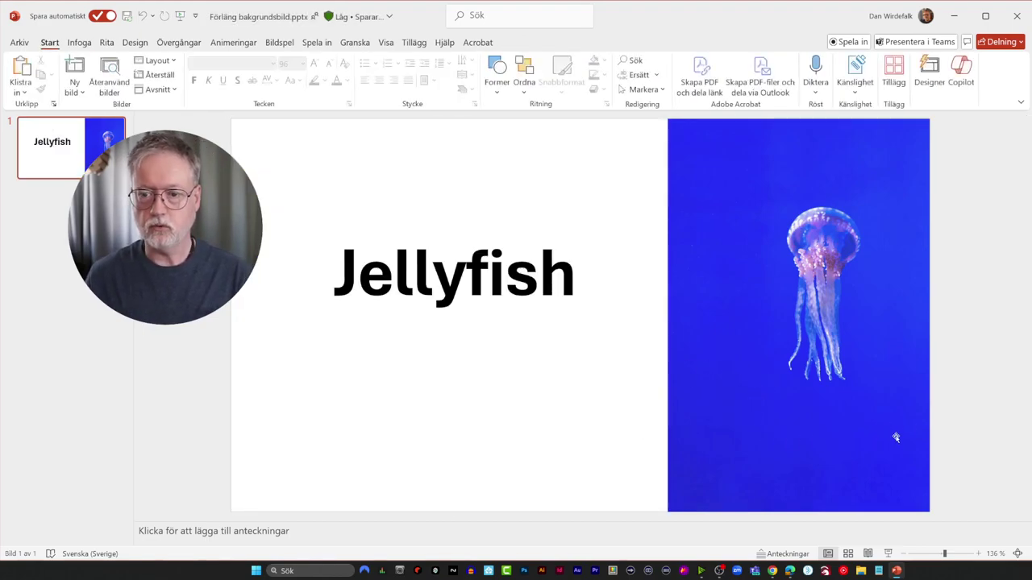
Crop a copy of the jellyfish photo to a narrow blue strip and butt it against the original.
ctrl+drag(902, 435, 598, 436)
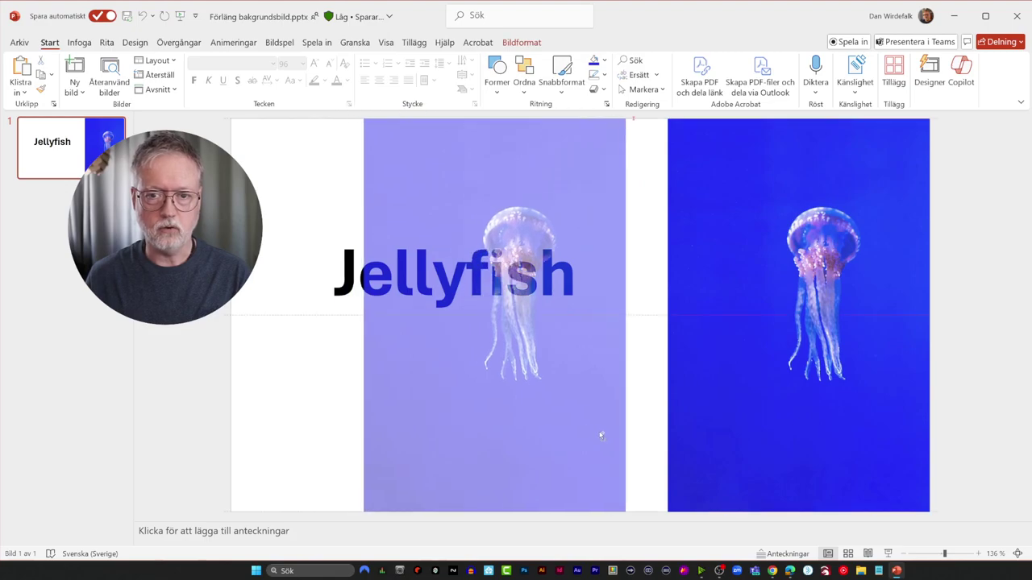
click(656, 304)
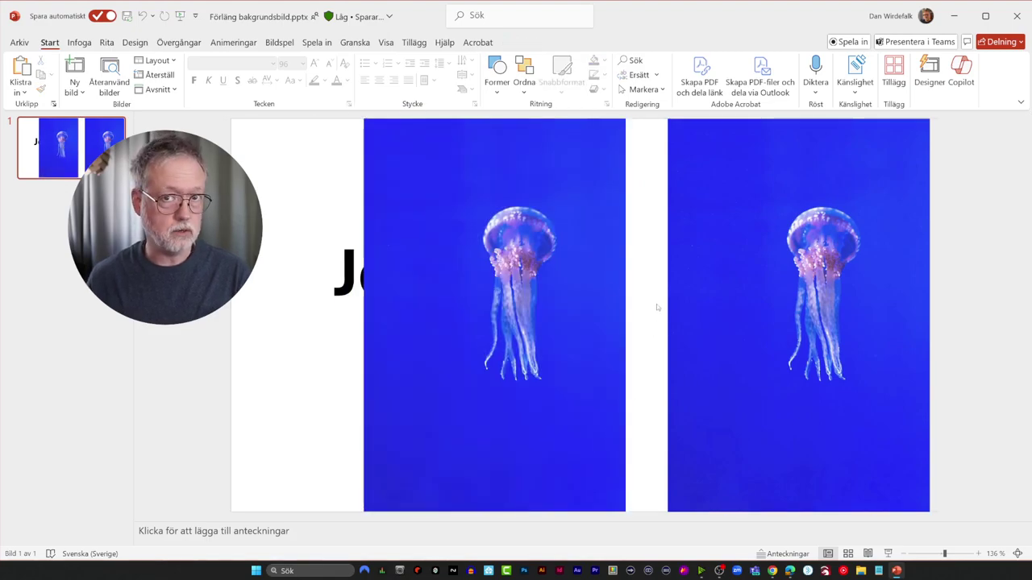
click(597, 285)
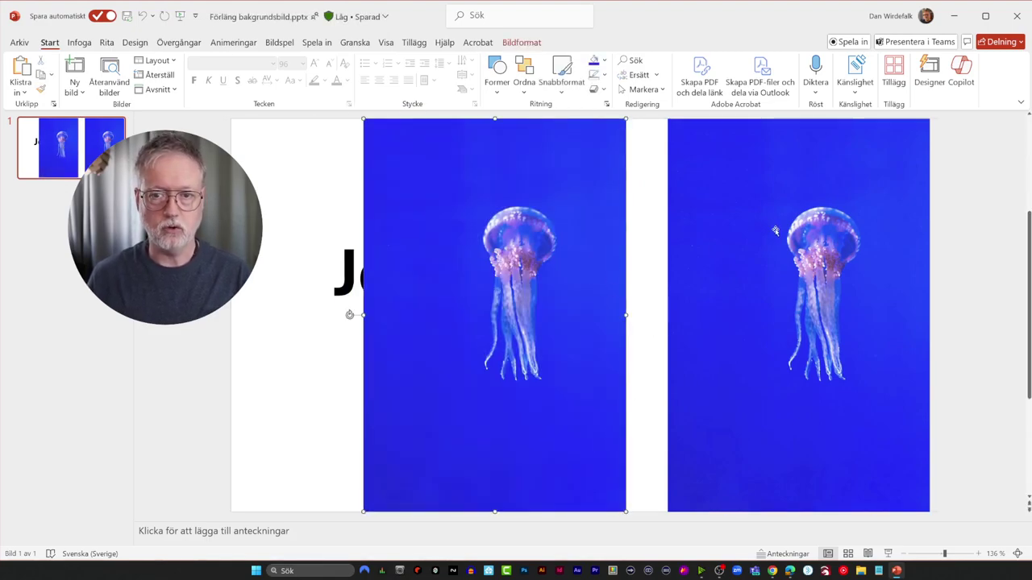
click(516, 45)
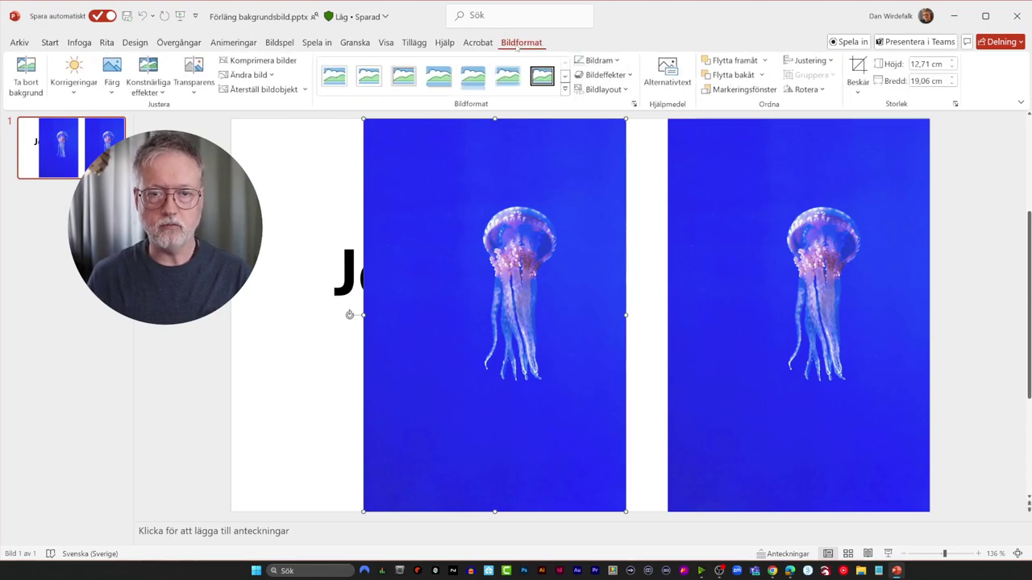
click(858, 68)
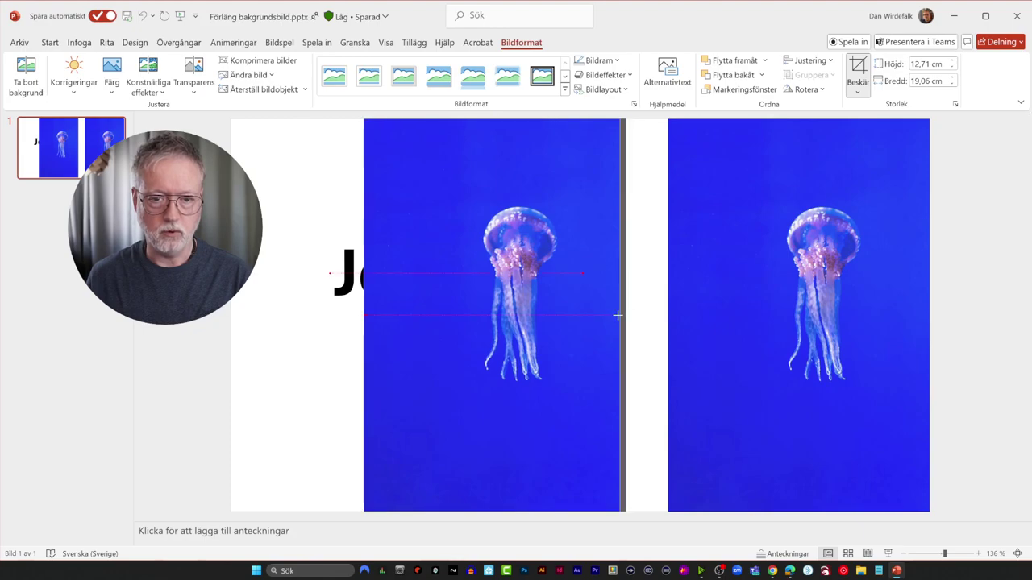
drag(622, 315, 481, 305)
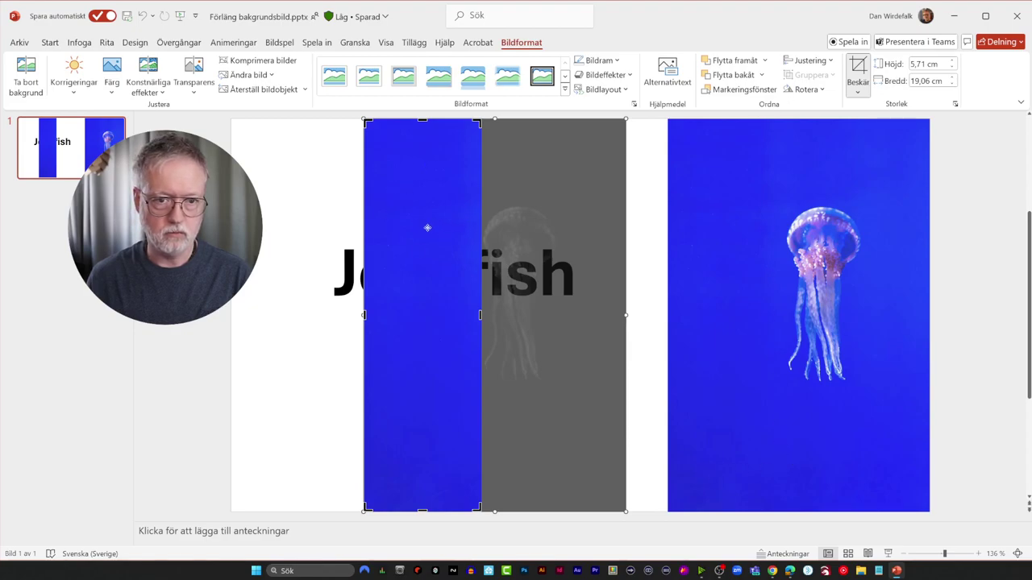
click(857, 66)
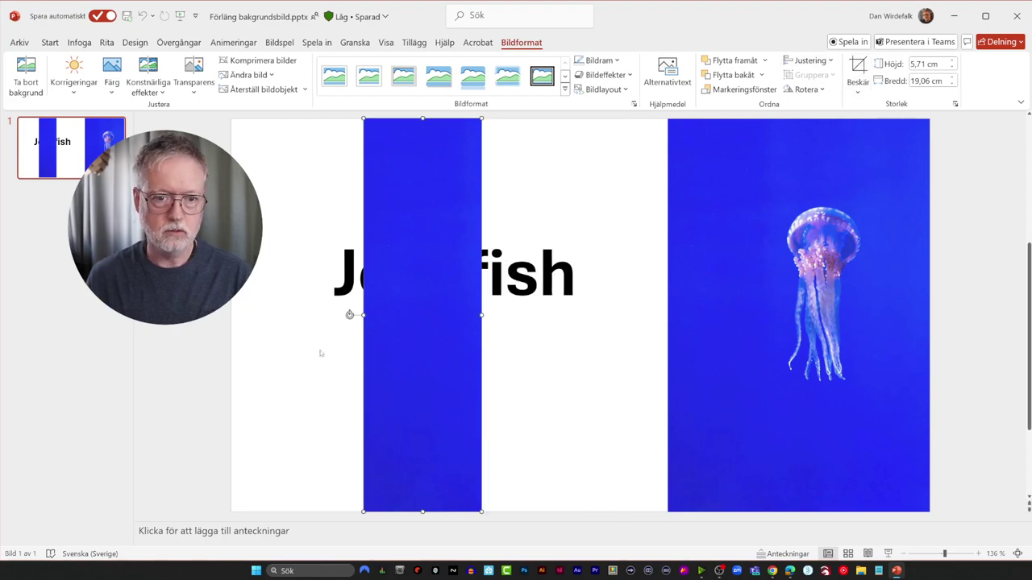
drag(421, 300, 602, 300)
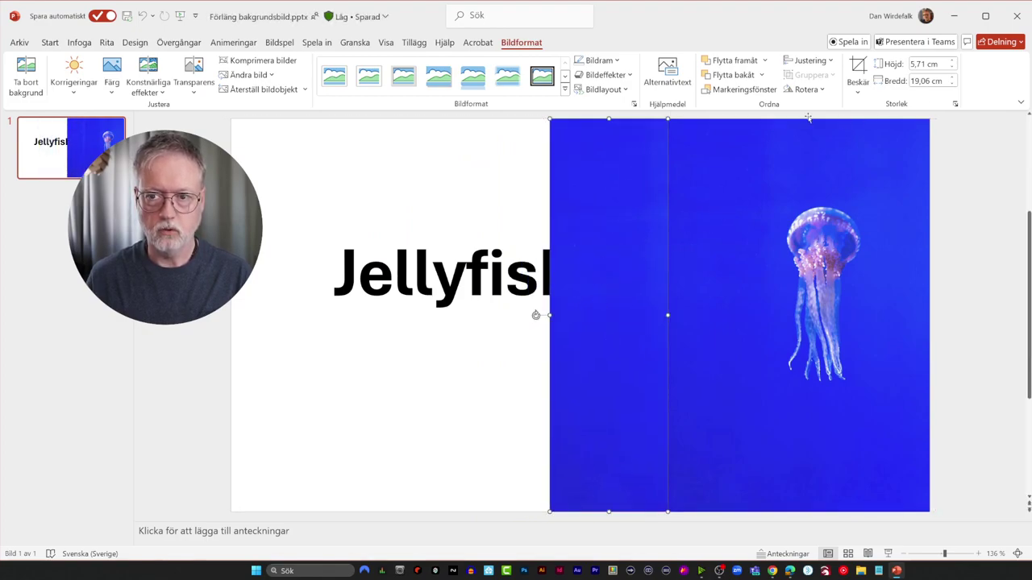
Flip the blue strip horizontally and stretch it out to the slide's left edge.
click(814, 92)
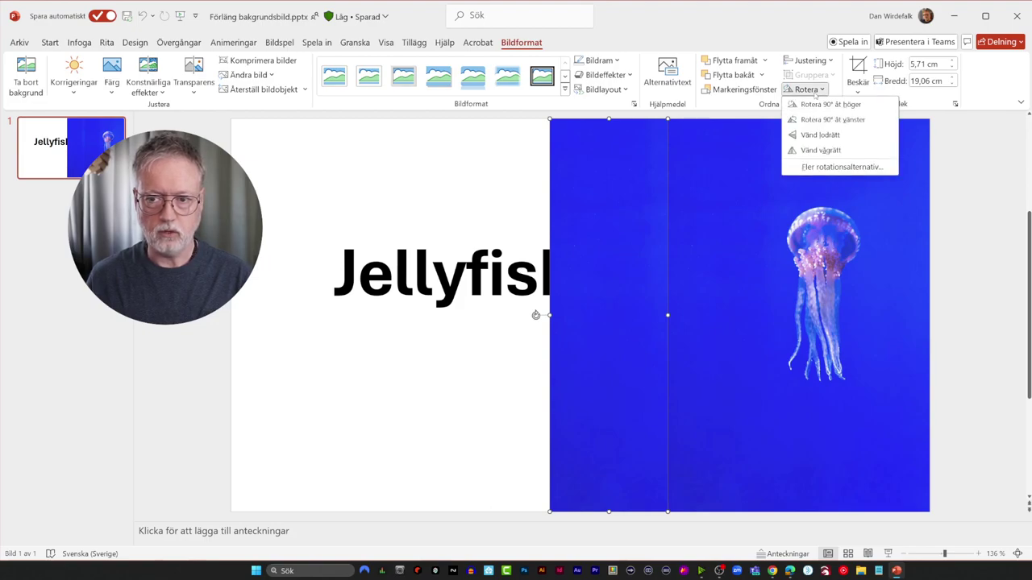
click(818, 153)
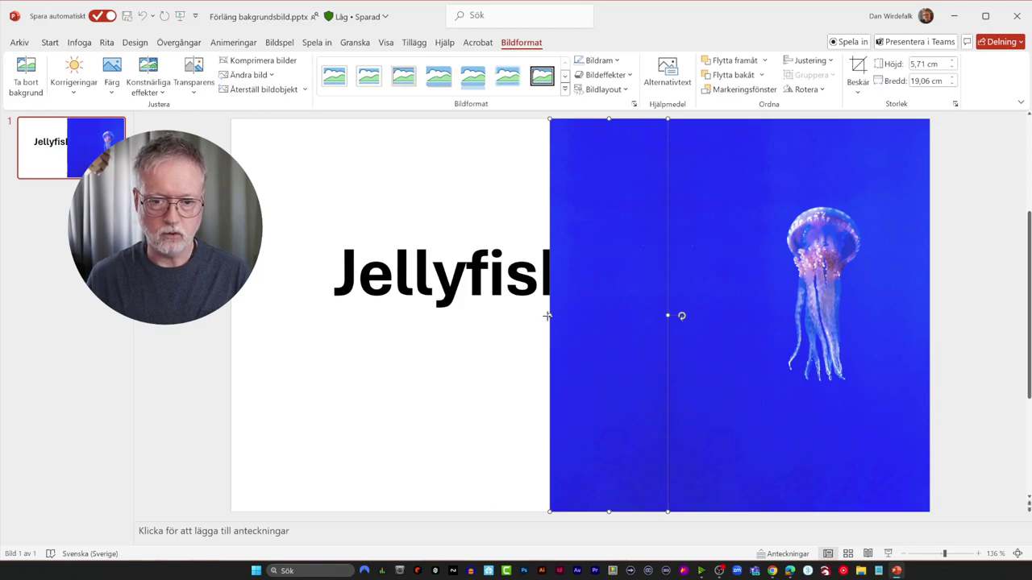
drag(546, 316, 230, 316)
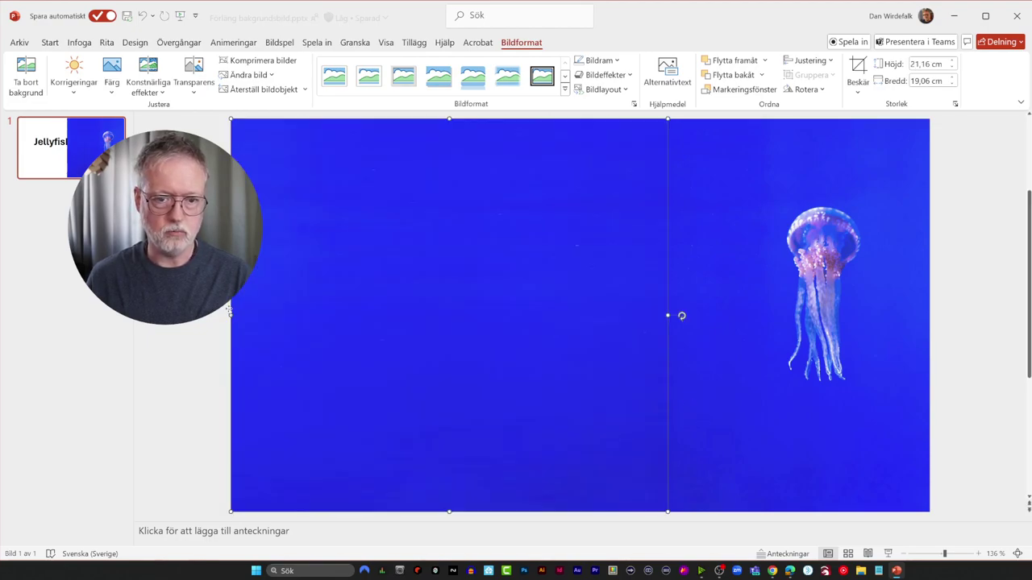
click(204, 324)
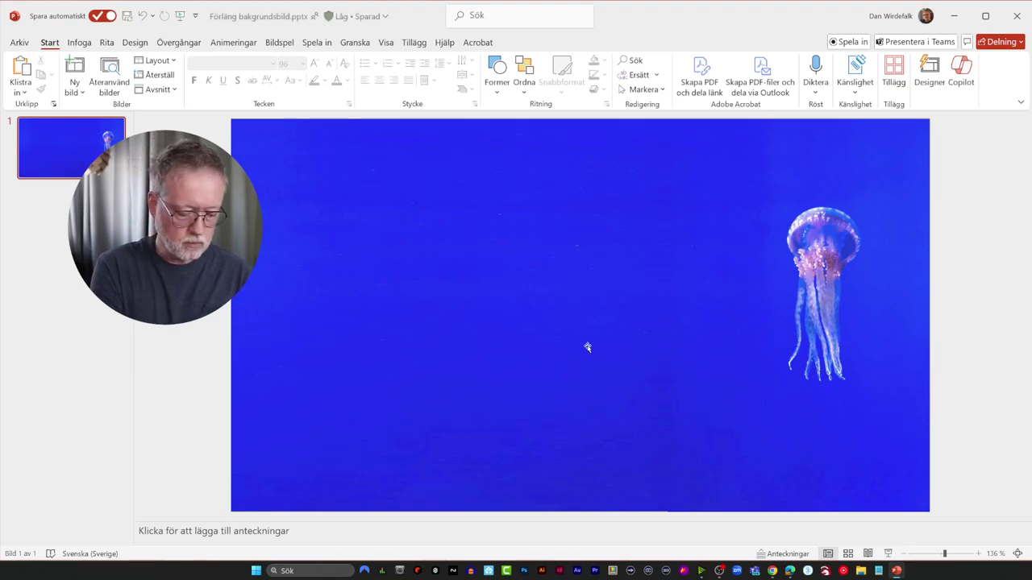
Undo the stretch, copy another water strip further left, and mirror both strips horizontally.
key(ctrl+z)
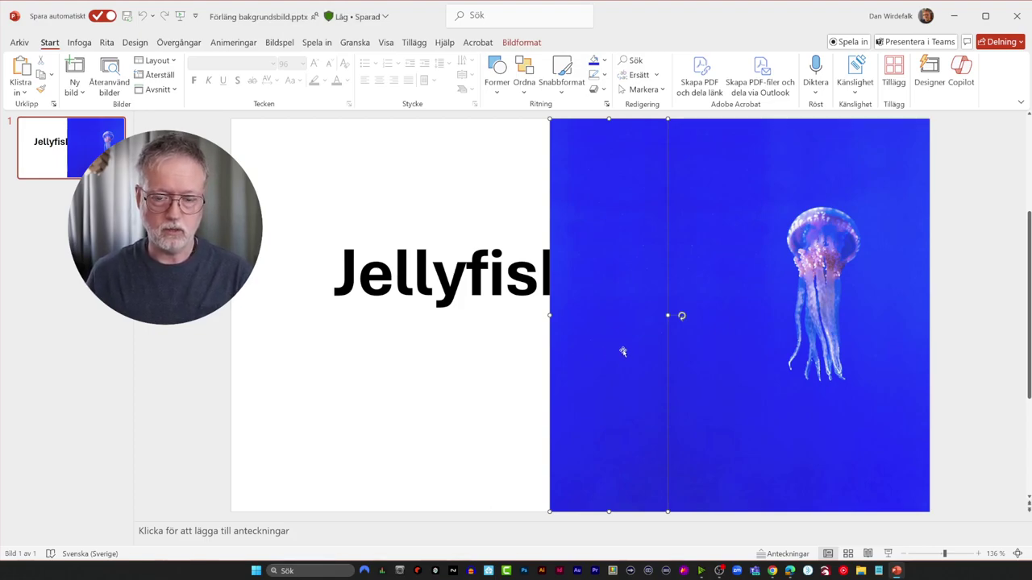
mouse_move(622, 352)
mouse_down()
mouse_move(505, 354)
mouse_move(266, 392)
mouse_up()
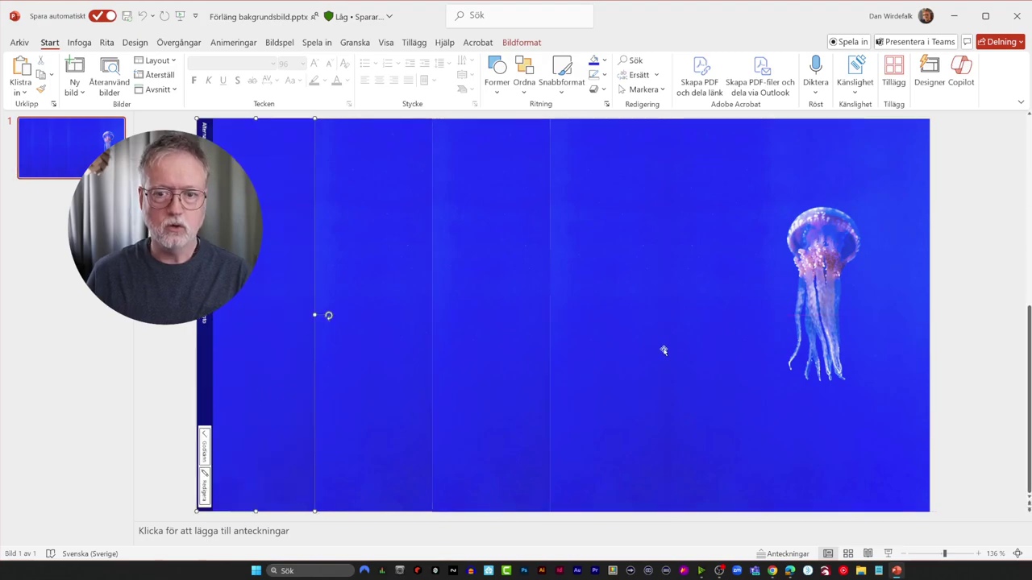
click(501, 291)
shift+click(282, 295)
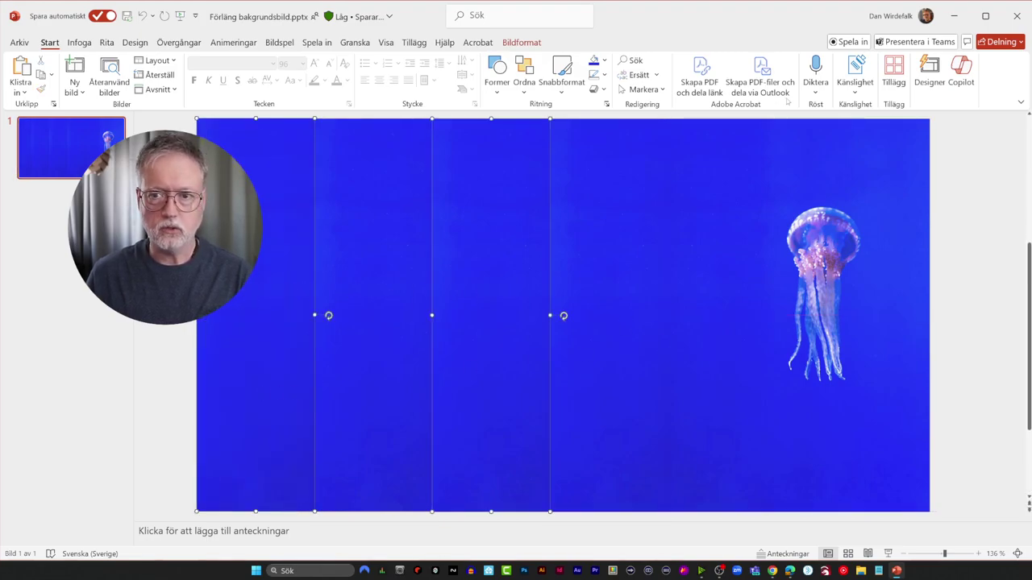
click(522, 42)
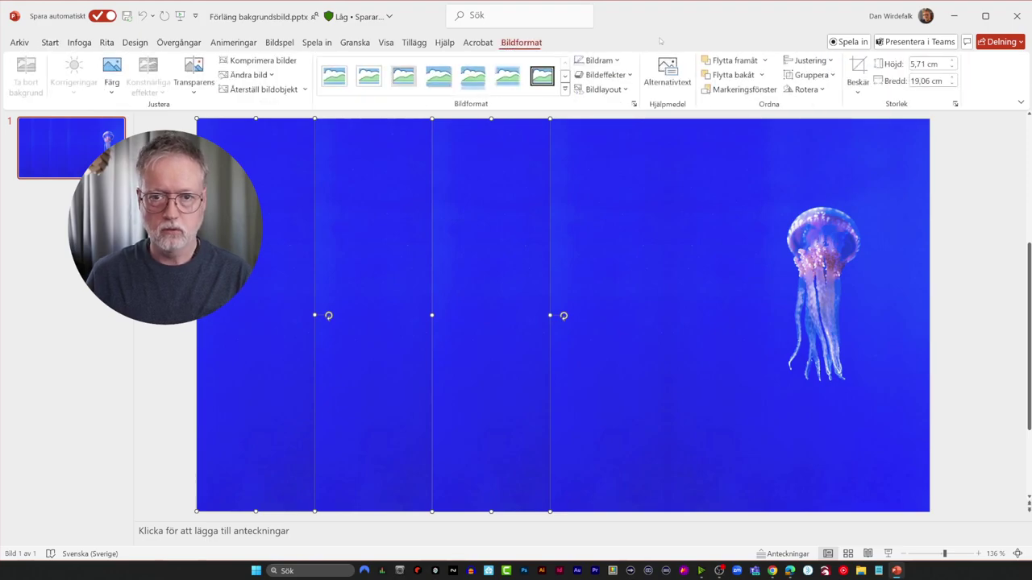
click(804, 91)
click(813, 152)
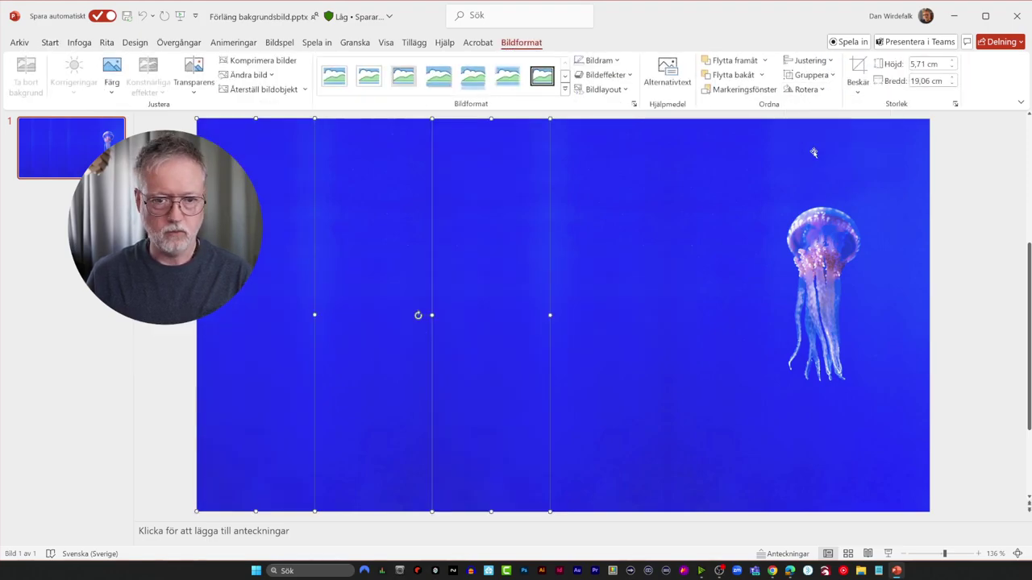
click(947, 229)
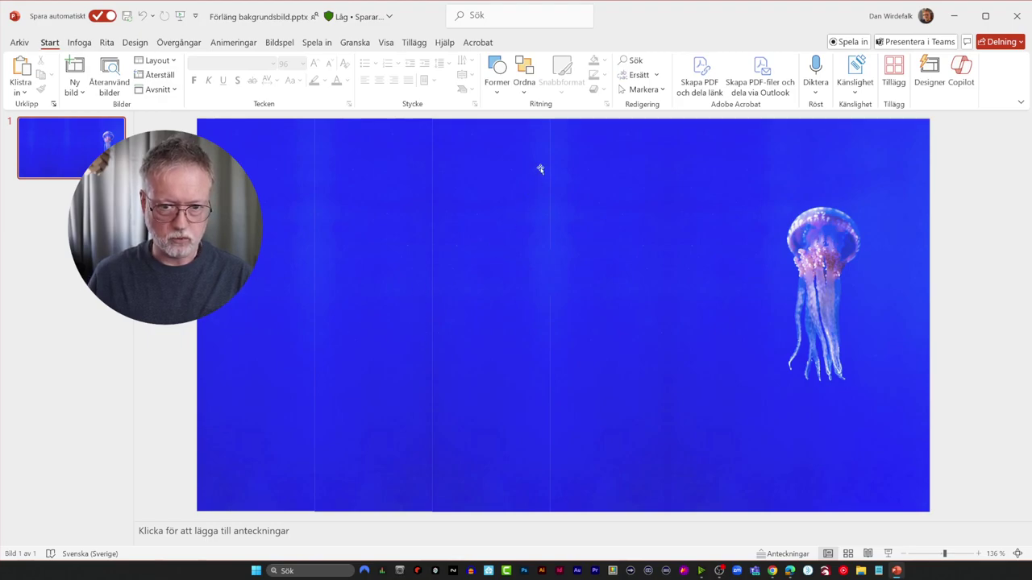
Slide the middle water strip against its neighbour and resize the leftmost strip flush with the slide edge.
click(489, 283)
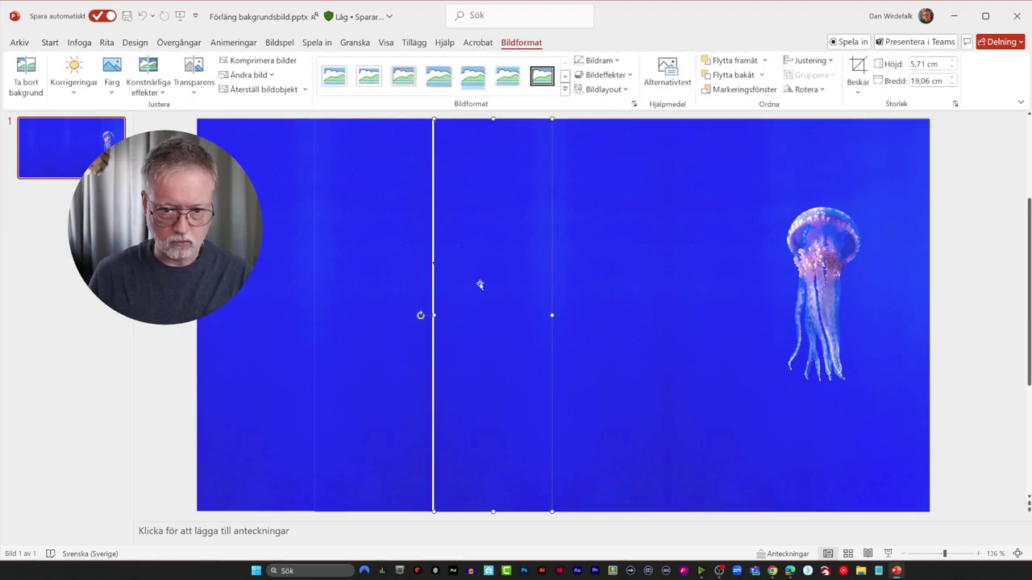
drag(478, 285, 379, 290)
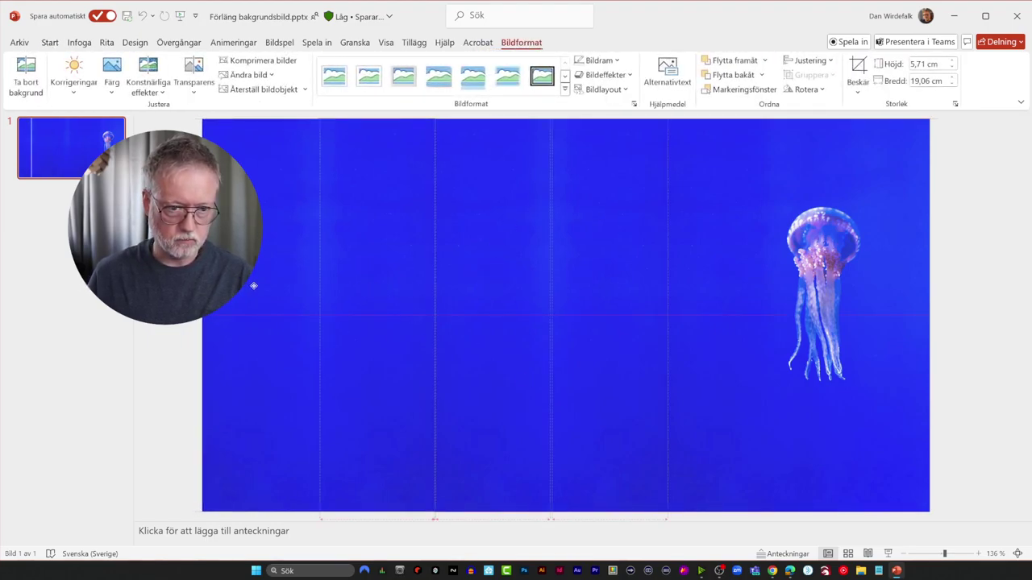
click(193, 311)
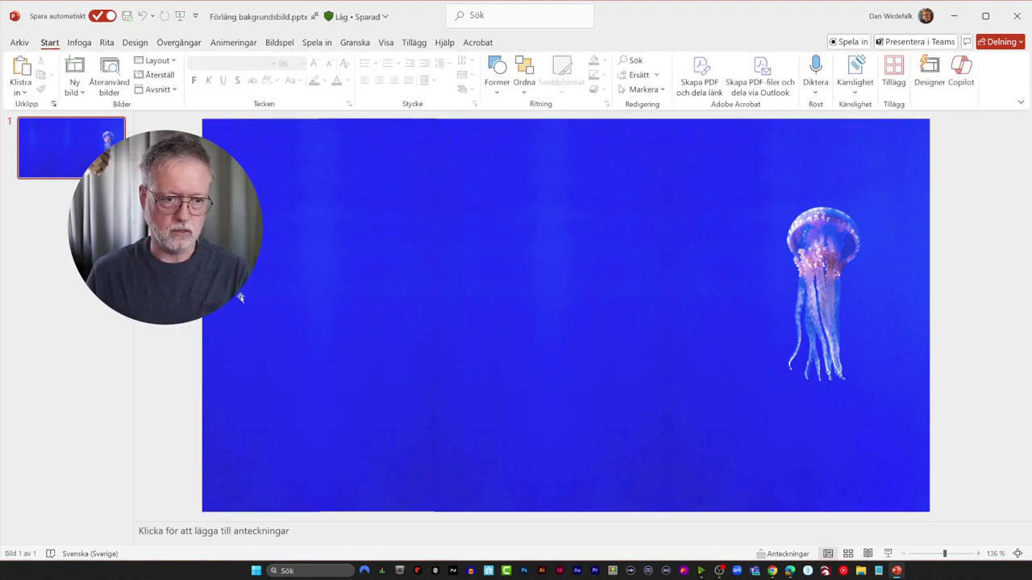
click(240, 298)
drag(203, 315, 232, 315)
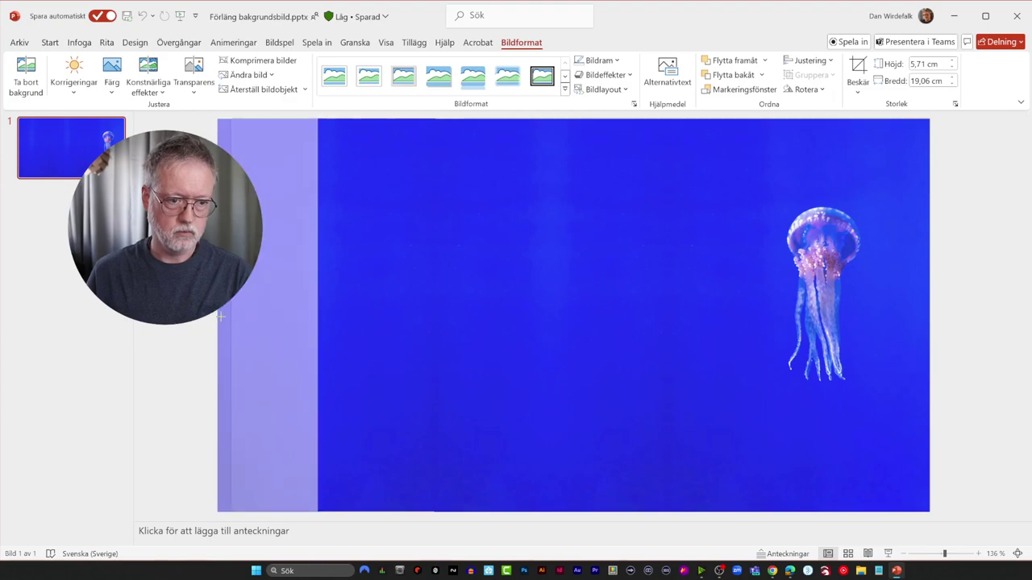
click(228, 279)
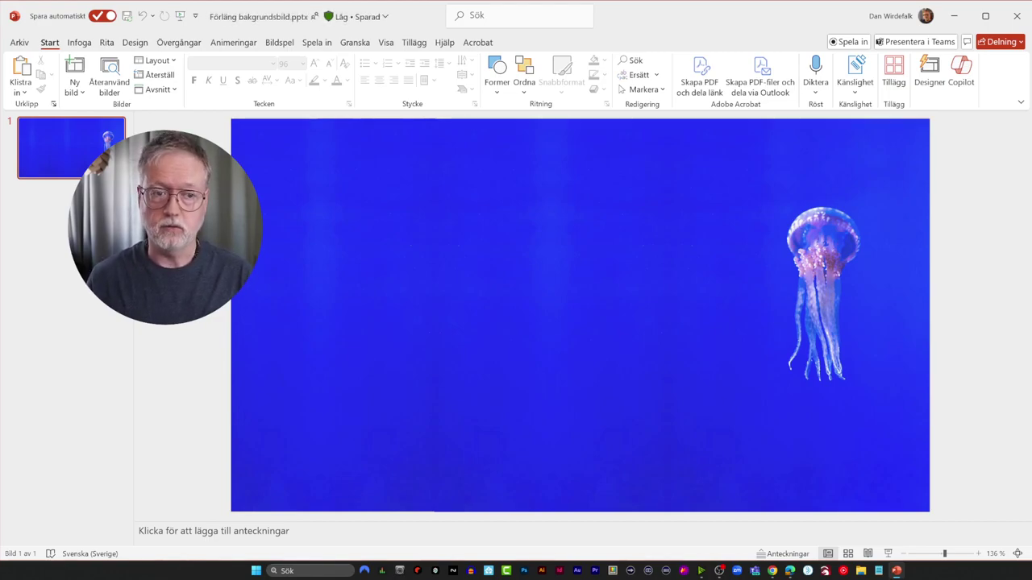
Bring the hidden Jellyfish title placeholder to the front with Placera längst fram.
drag(193, 213, 700, 363)
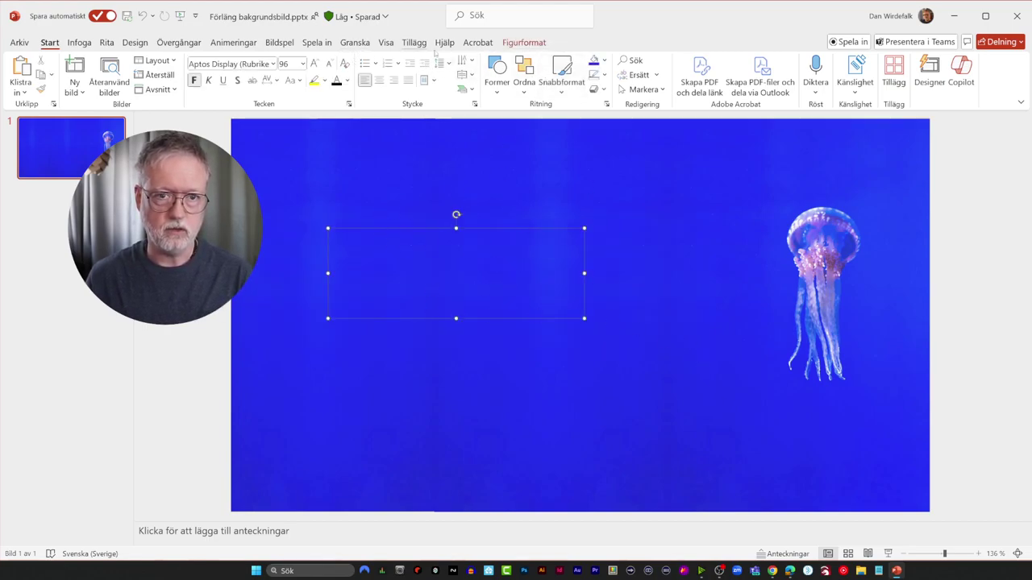
right_click(439, 234)
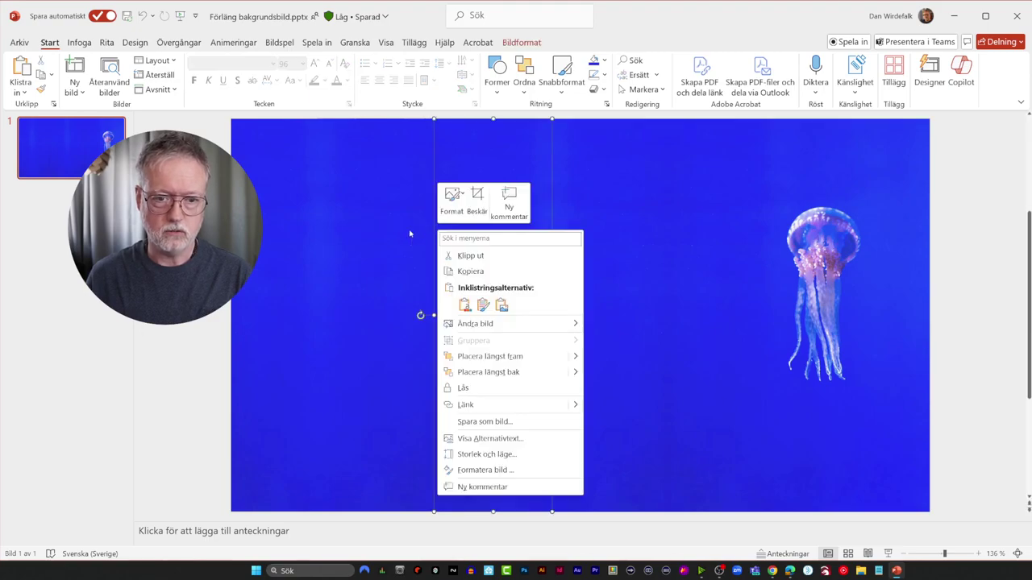
click(410, 234)
drag(184, 227, 691, 413)
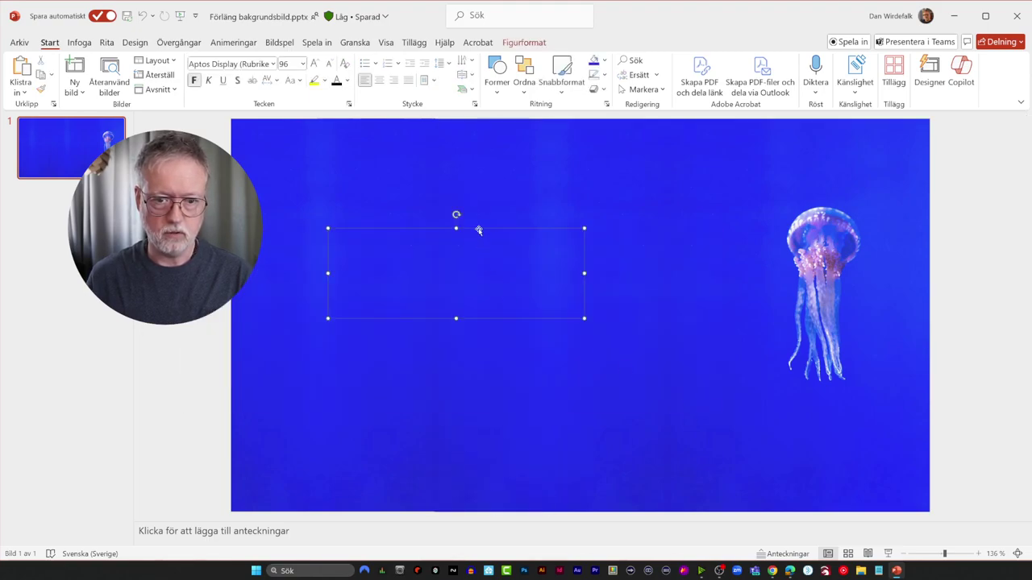
right_click(478, 231)
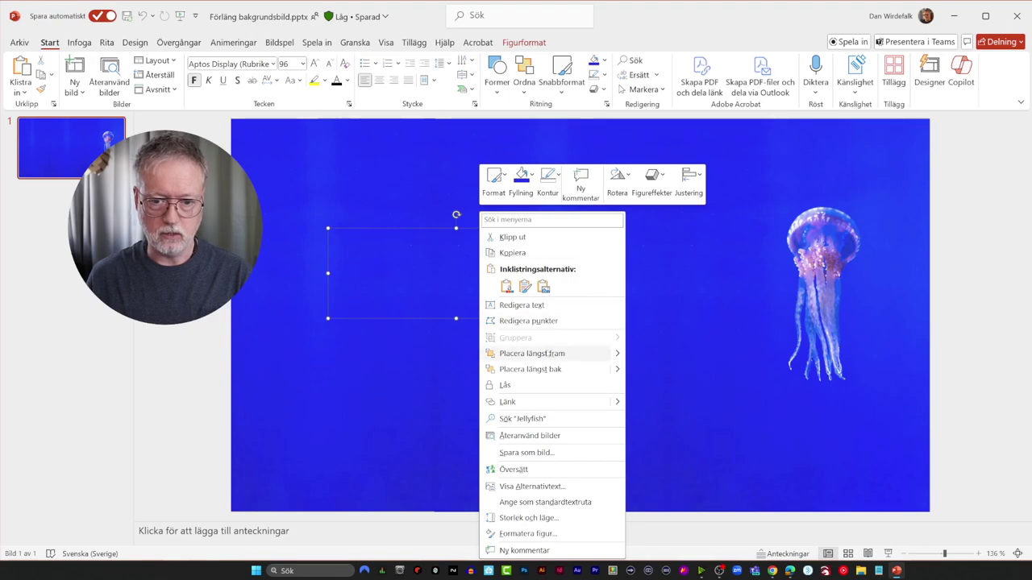
click(546, 353)
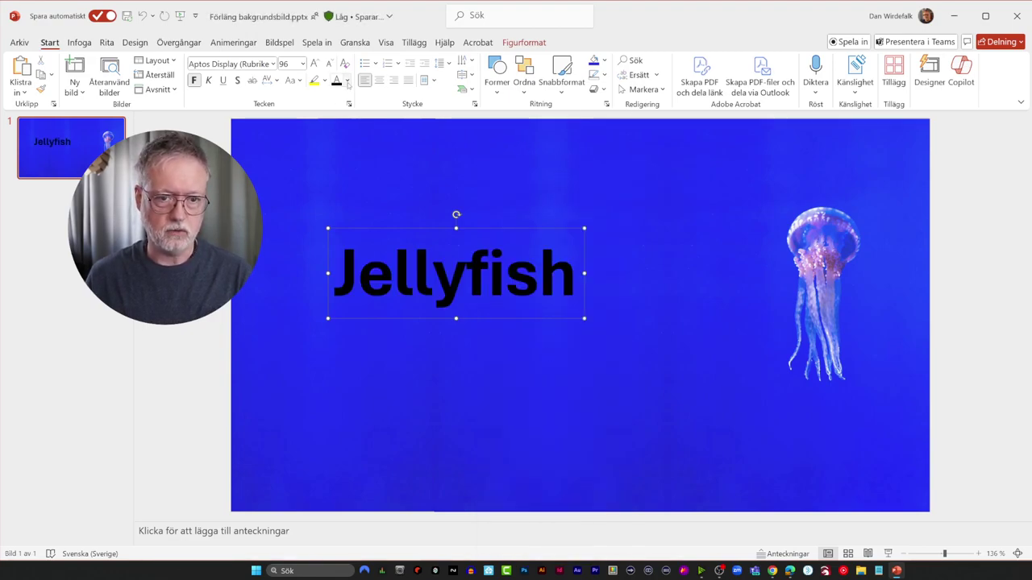
Make the title text white by sampling the jellyfish's pale bell with the eyedropper.
click(347, 83)
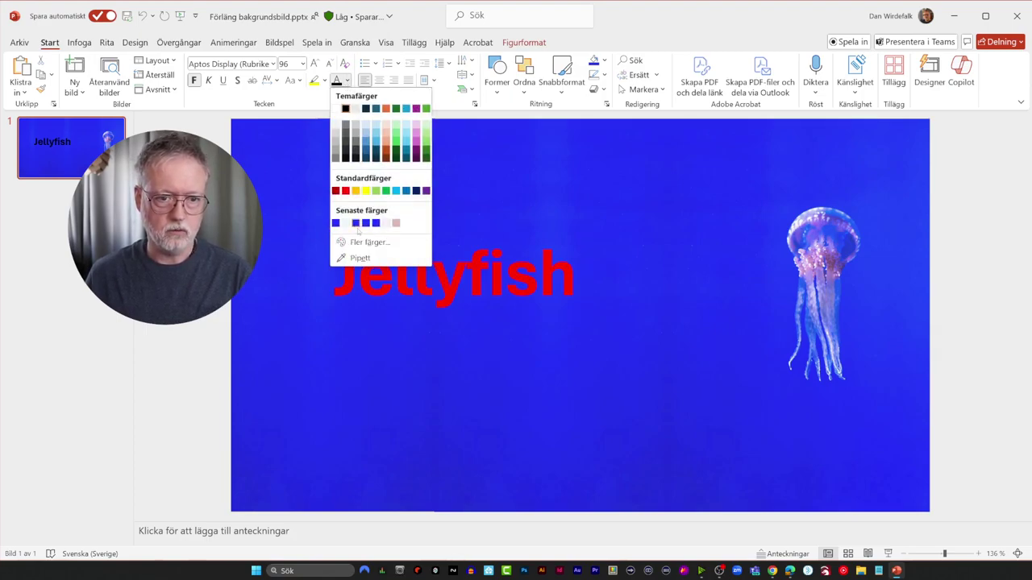
click(359, 258)
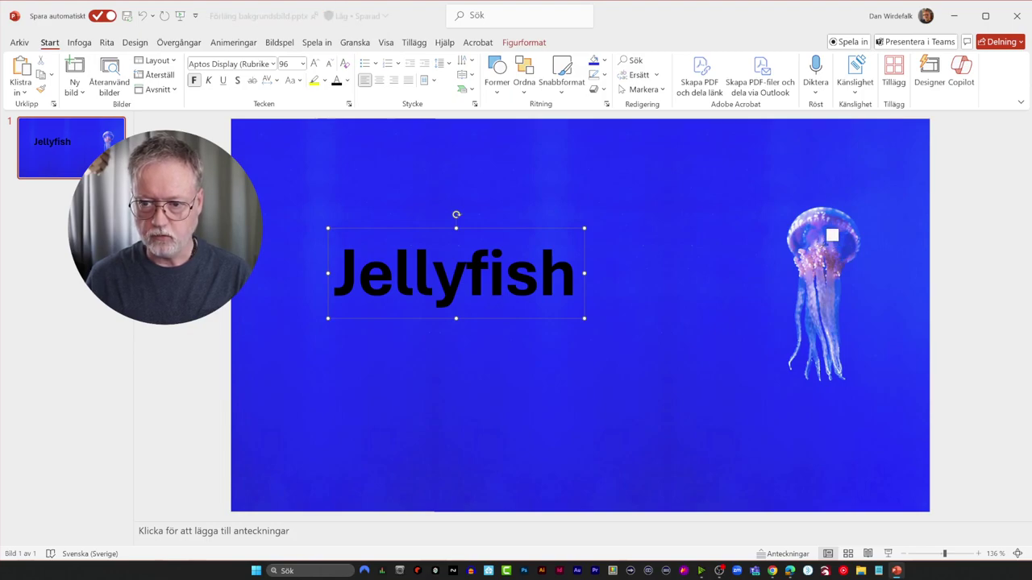
click(832, 235)
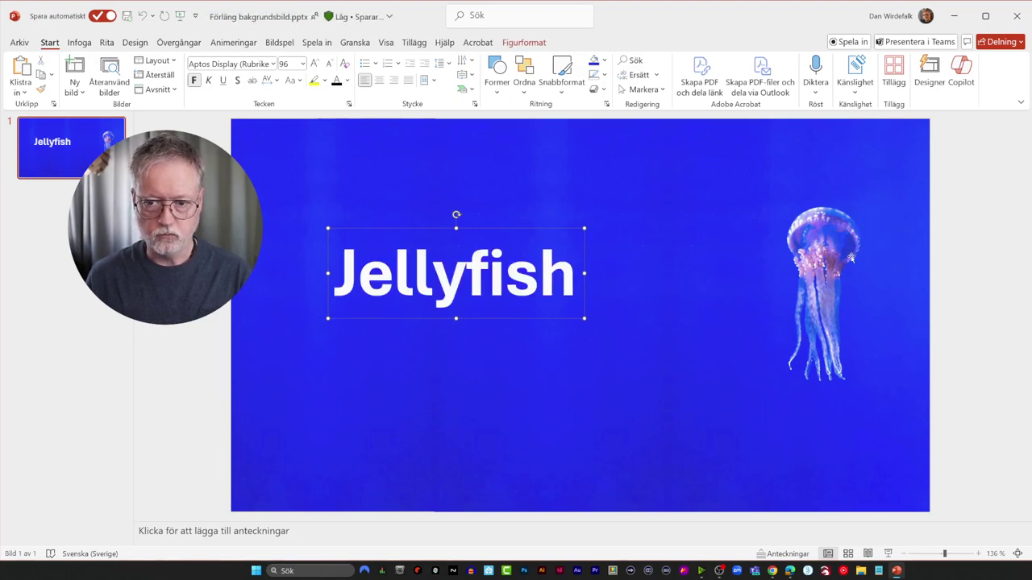
click(970, 287)
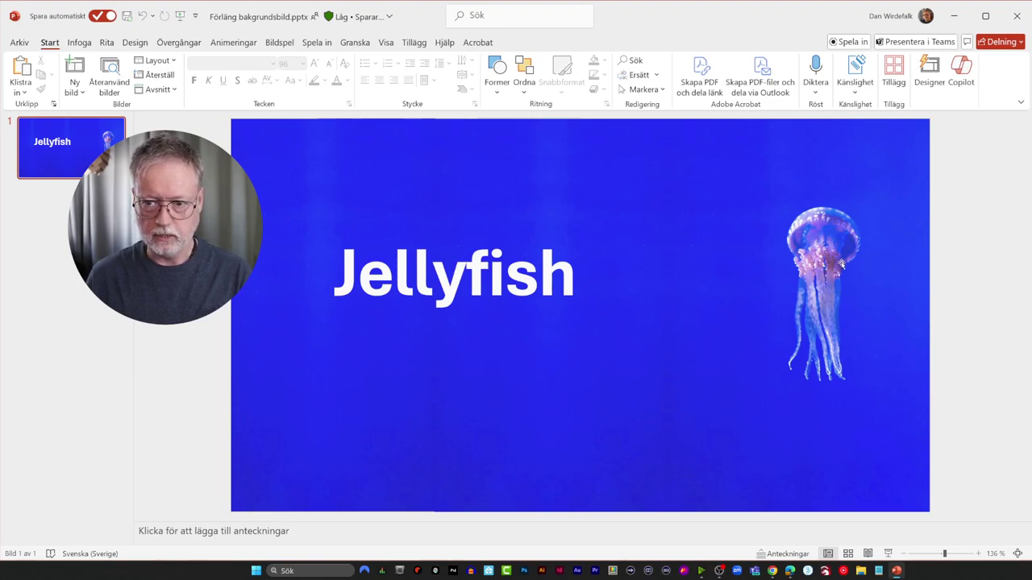